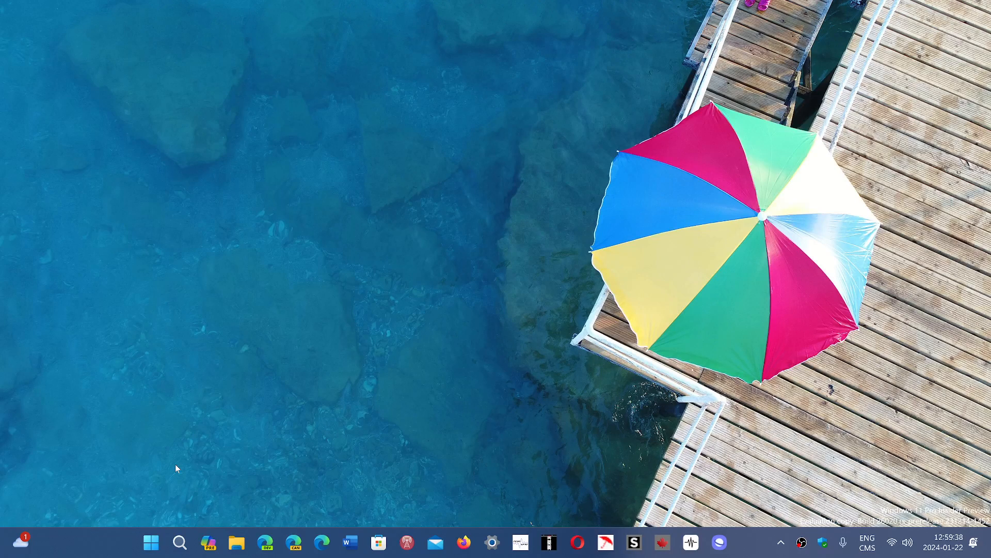
Step: Launch Task Manager from the Start button's Win+X system menu
right_click(152, 544)
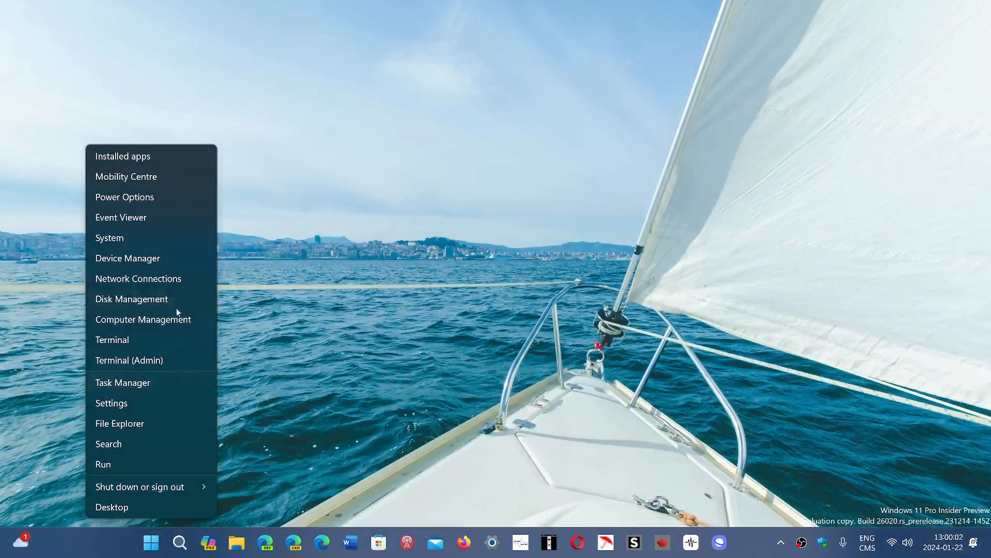
click(166, 379)
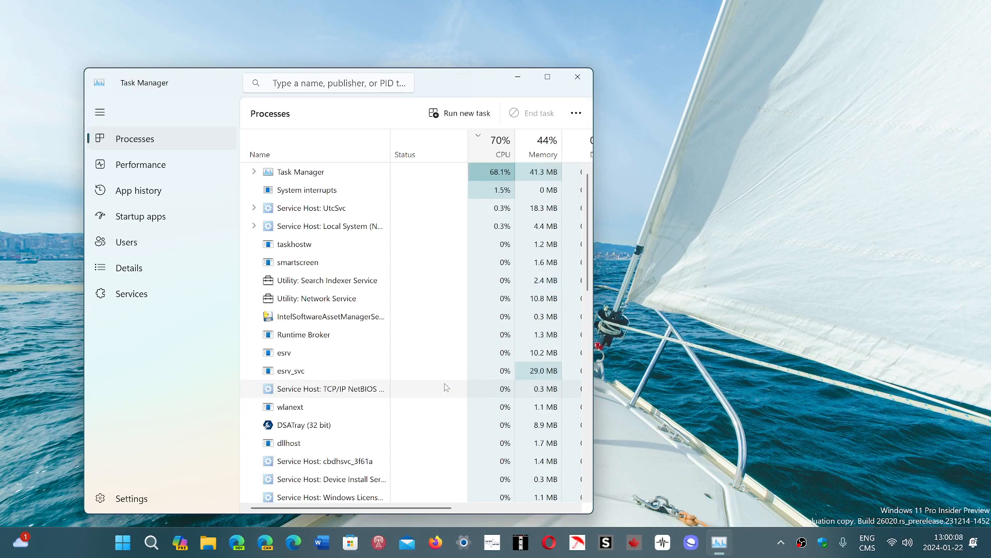
Step: Show the Performance memory view (16.0 GB, 2400 MHz, 1 of 2 slots) in an enlarged window
click(141, 164)
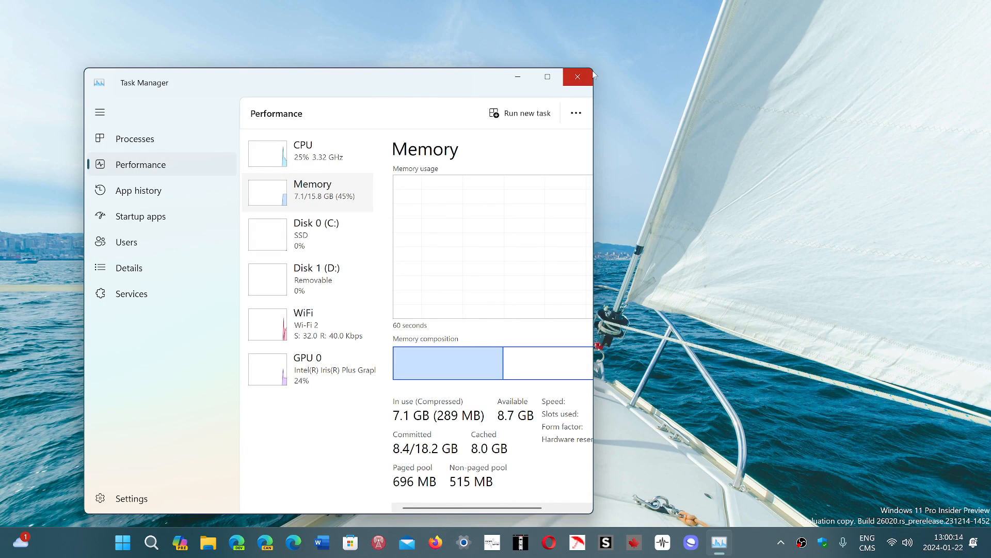
drag(593, 68, 914, 36)
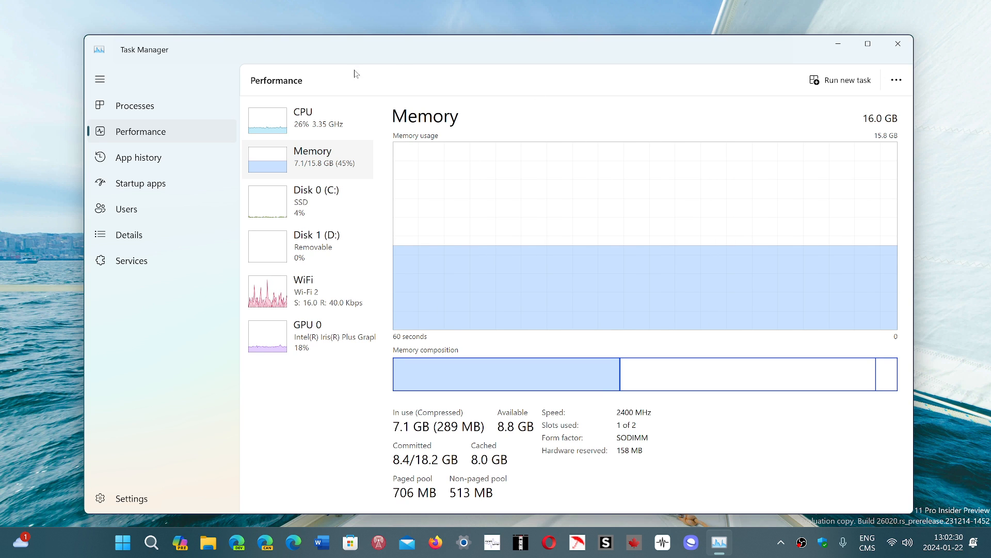
Step: Show the CPU view: Intel Core i5-8259U, 2.30 GHz, 4 cores, 8 logical processors
click(331, 123)
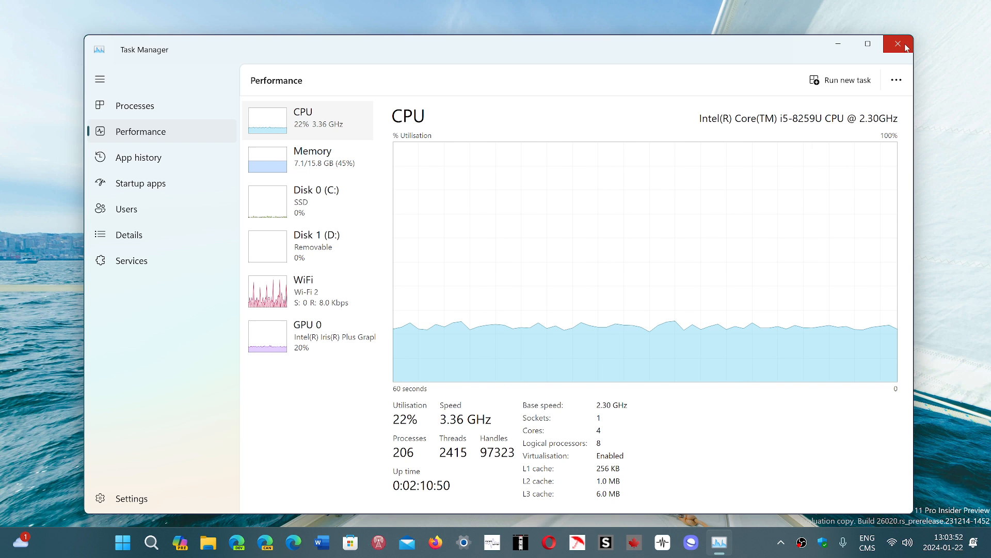
Step: Close Task Manager, returning to the Windows 11 desktop
click(906, 47)
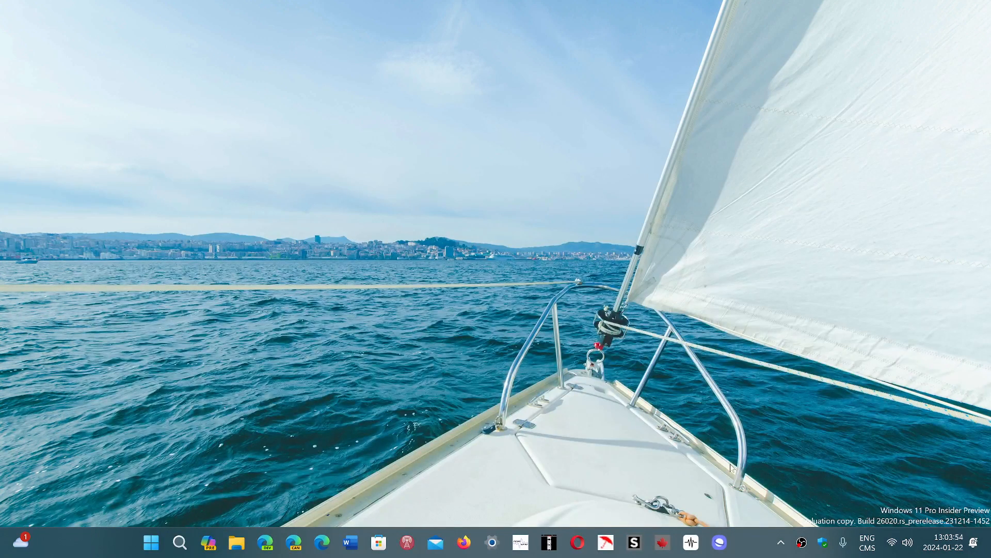